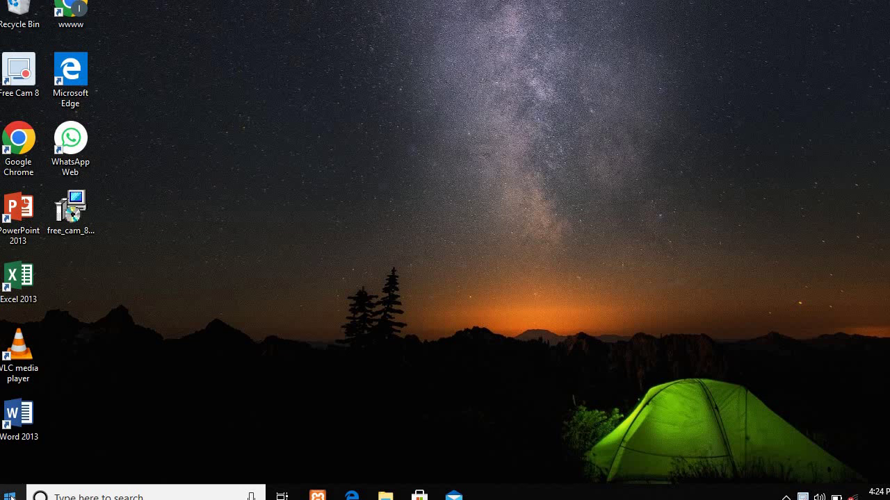
Open Paint with a blank canvas and maximize its window.
click(10, 495)
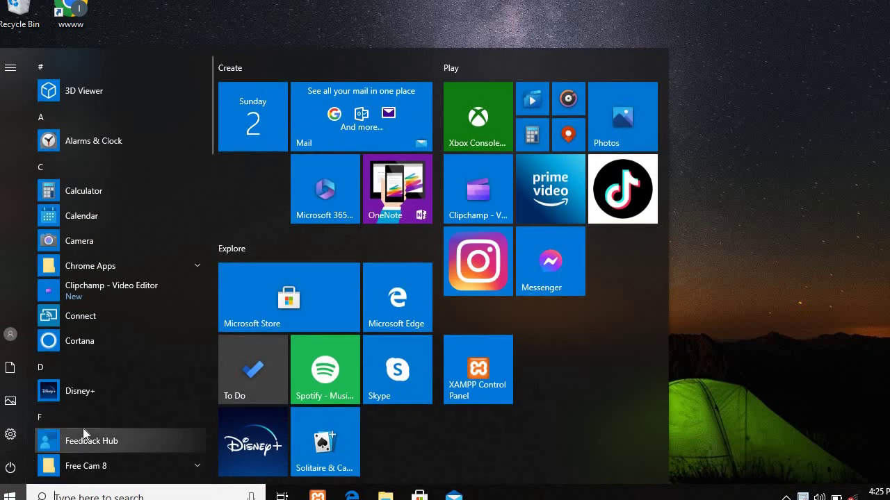
text(PAINT)
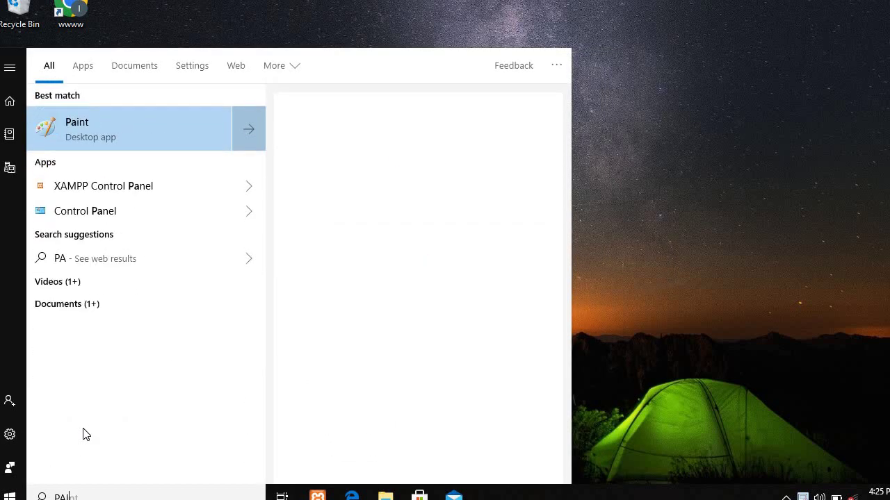
click(99, 136)
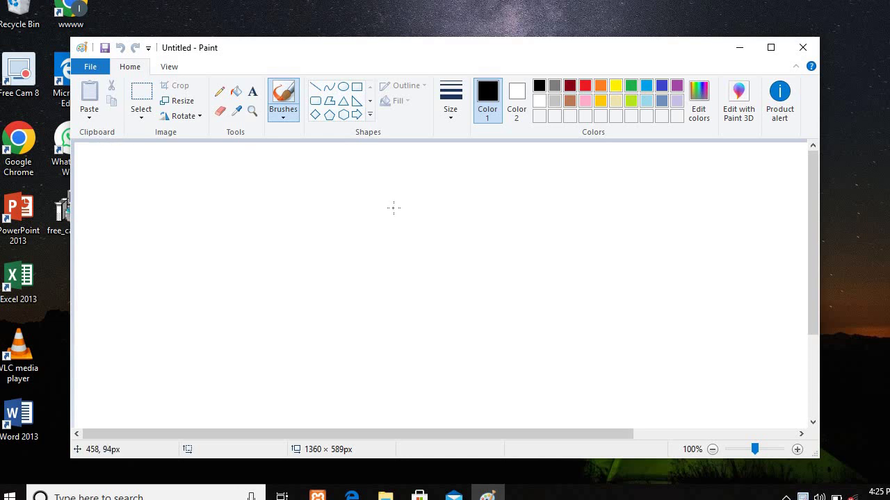
click(771, 48)
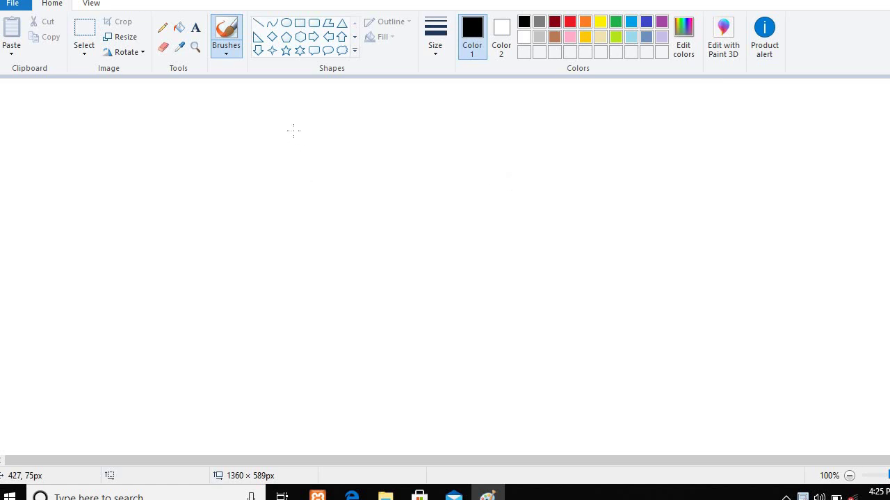
Draw a black straight line rising diagonally near the middle of the canvas, about 167 × 108 px, as the leaf's midrib.
click(259, 28)
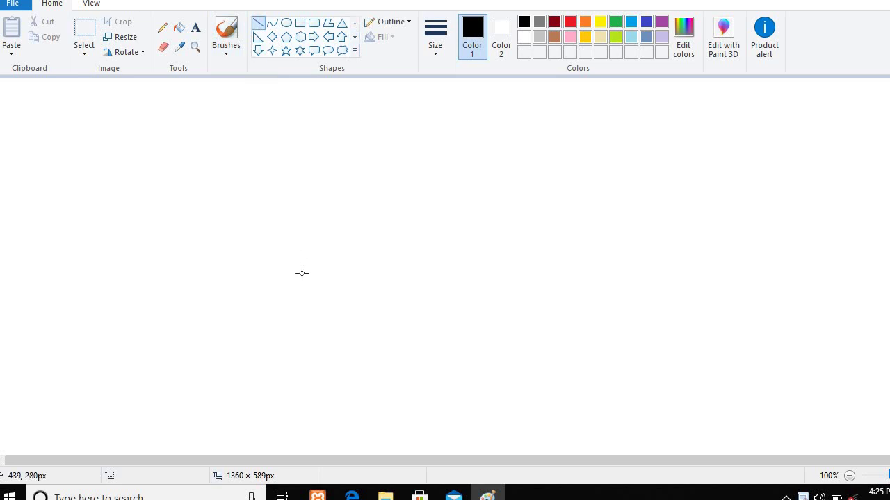
drag(302, 279, 417, 205)
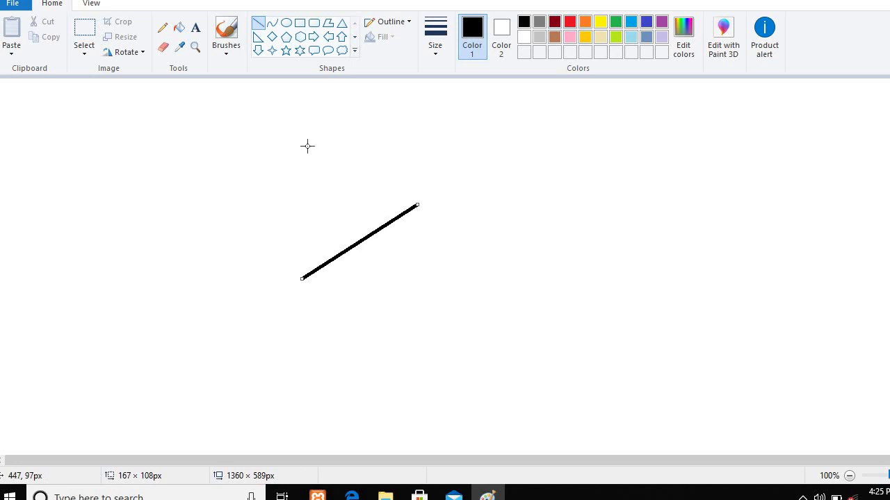
click(314, 102)
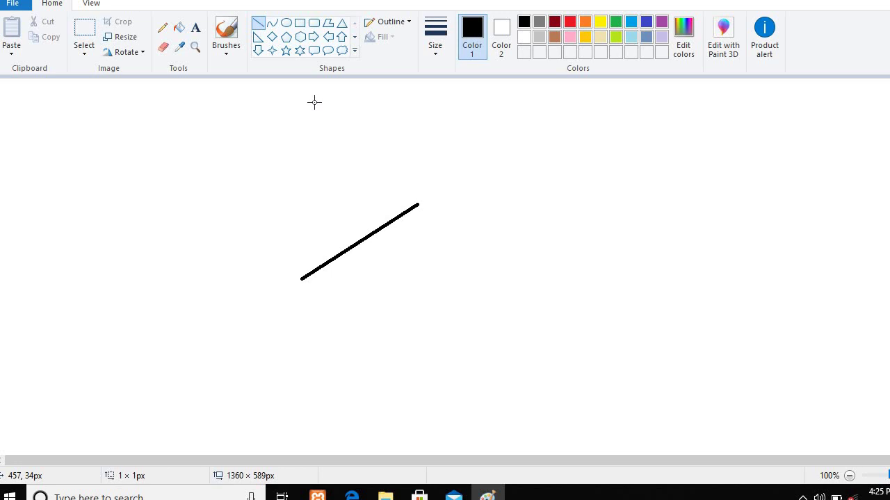
Draw a black curve between the ends of the diagonal line, bowed up and outward to form the leaf's upper edge, about 170 × 110 px.
click(274, 26)
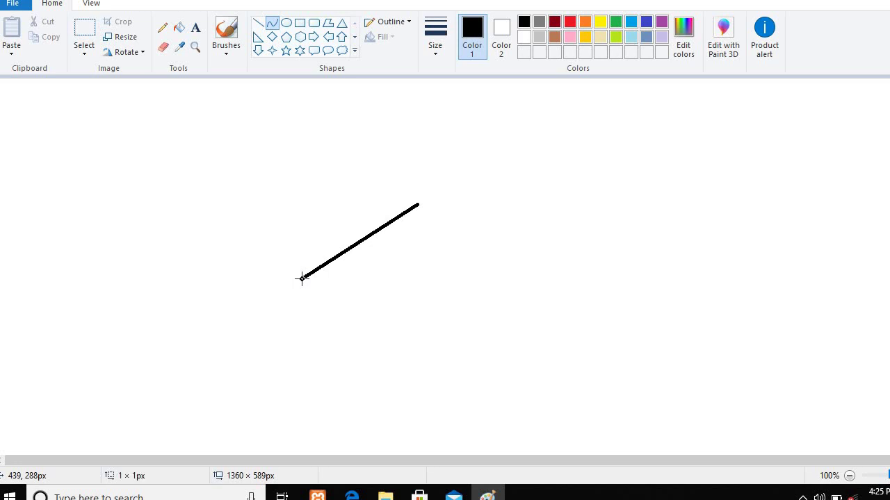
drag(302, 279, 420, 203)
drag(363, 240, 332, 206)
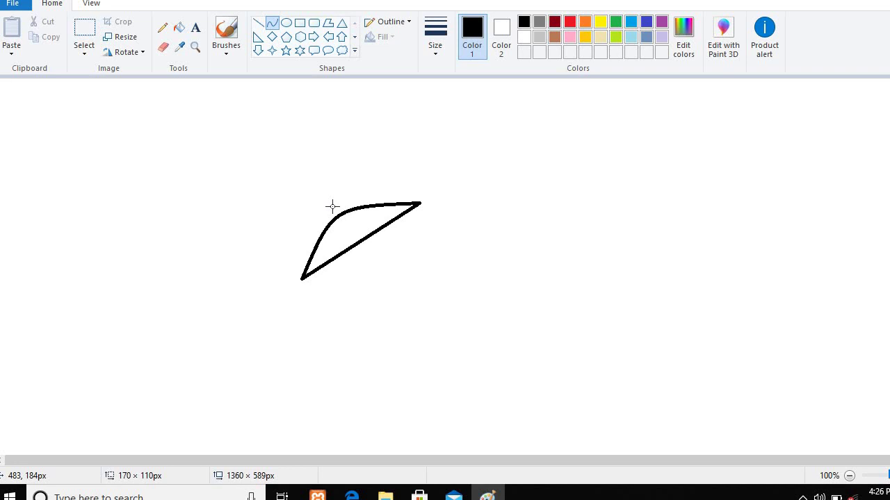
mouse_move(333, 206)
mouse_down()
mouse_move(347, 215)
mouse_move(346, 207)
mouse_up()
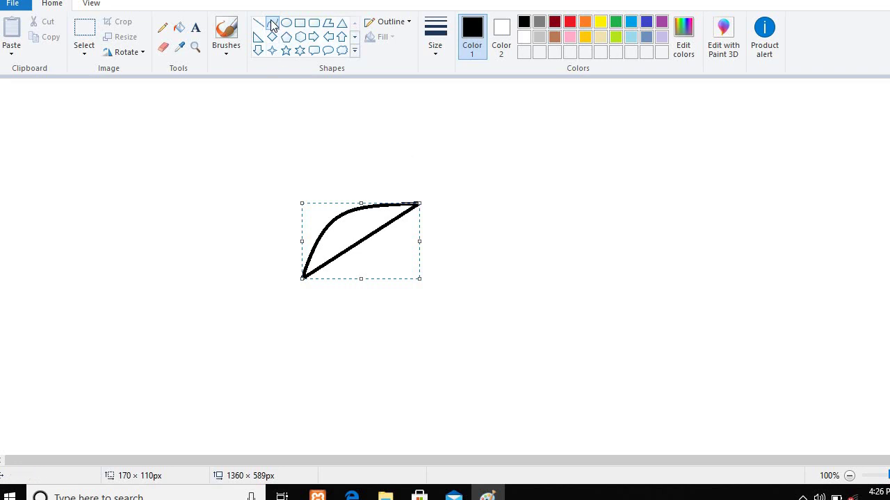
Draw a second black curve between the line's ends, bowed downward to form the leaf's lower edge, about 171 × 118 px.
click(272, 26)
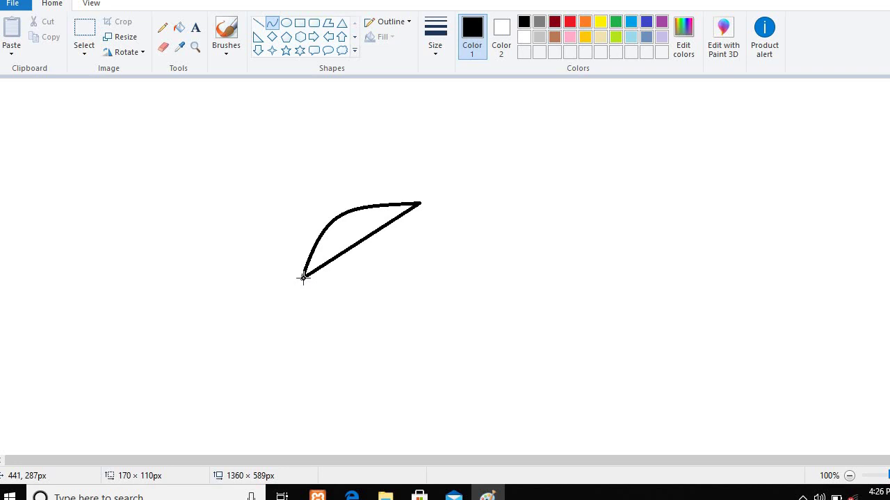
drag(304, 278, 422, 203)
drag(363, 240, 379, 284)
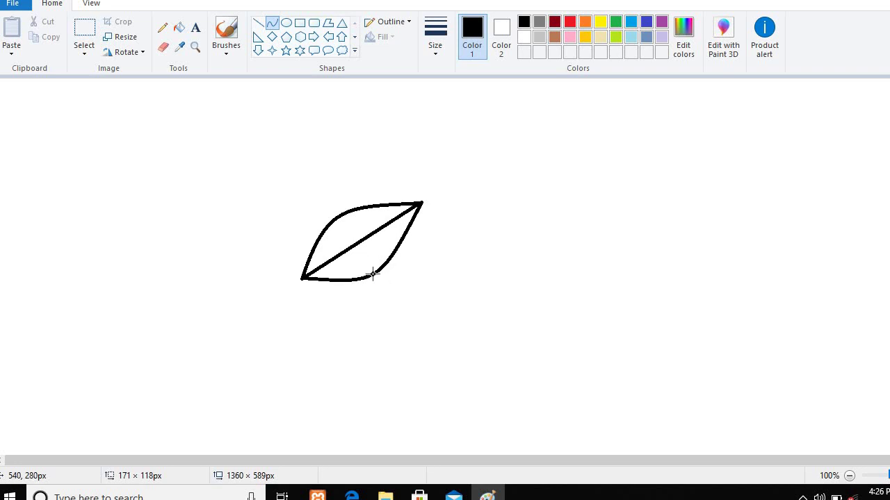
click(373, 274)
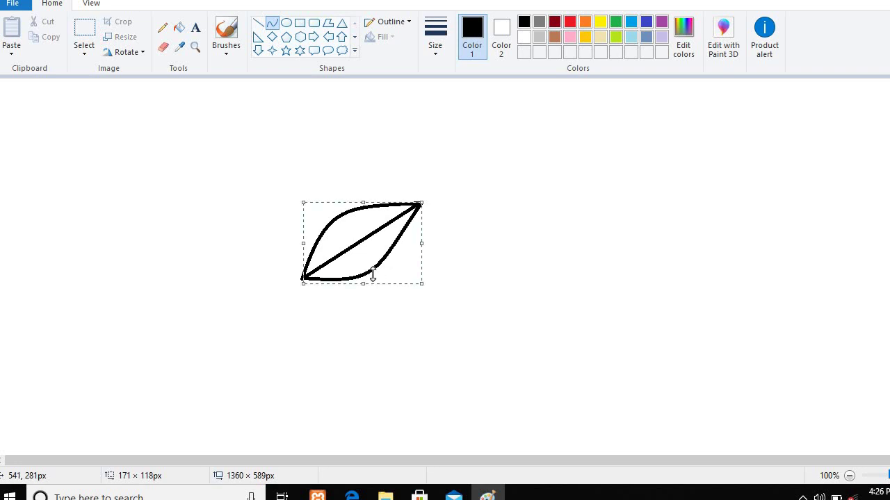
click(424, 309)
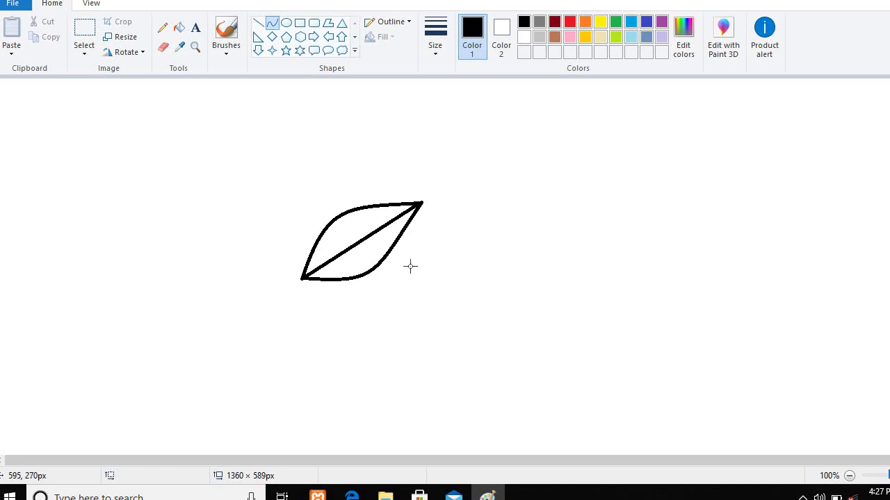
click(373, 270)
click(368, 273)
Fill both halves of the leaf with green.
click(258, 23)
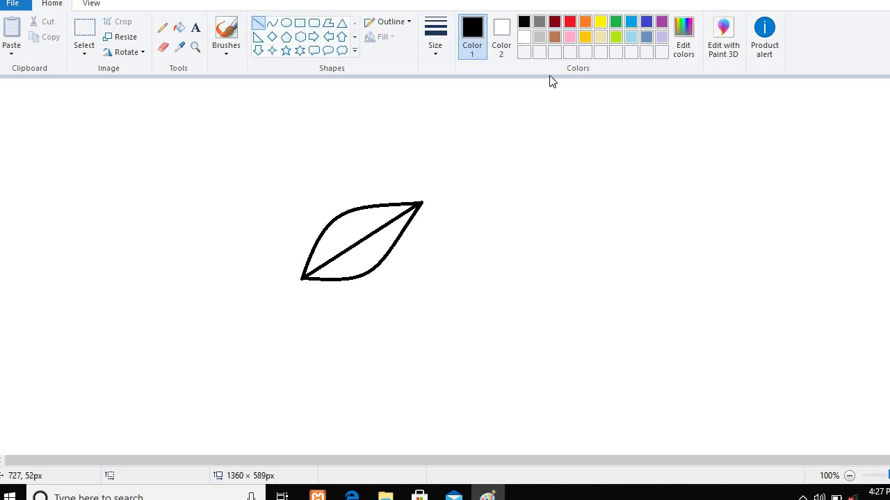
click(615, 22)
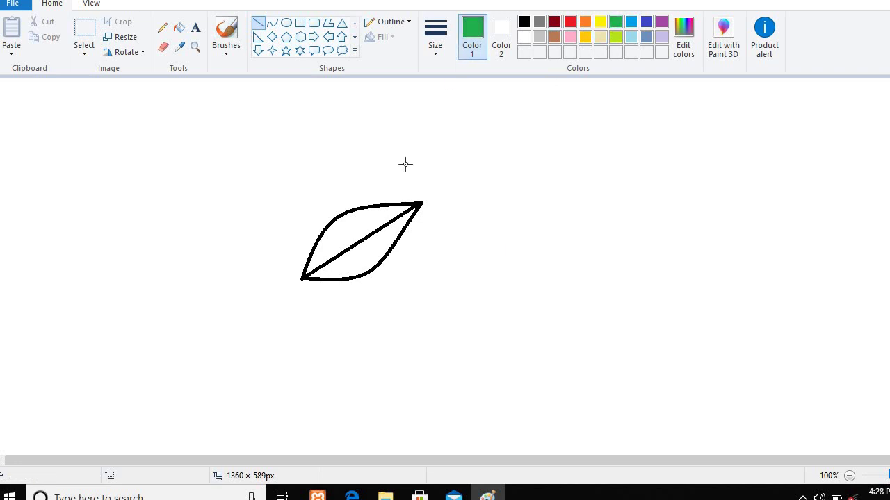
click(179, 29)
click(341, 238)
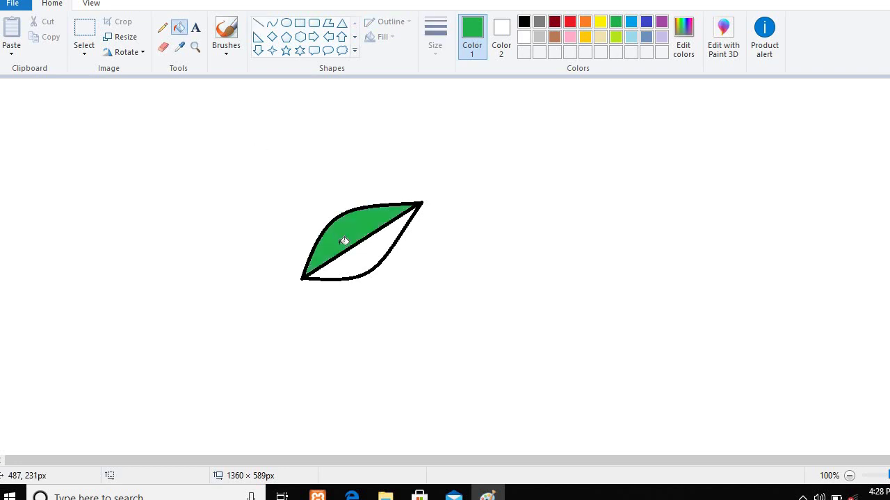
click(361, 260)
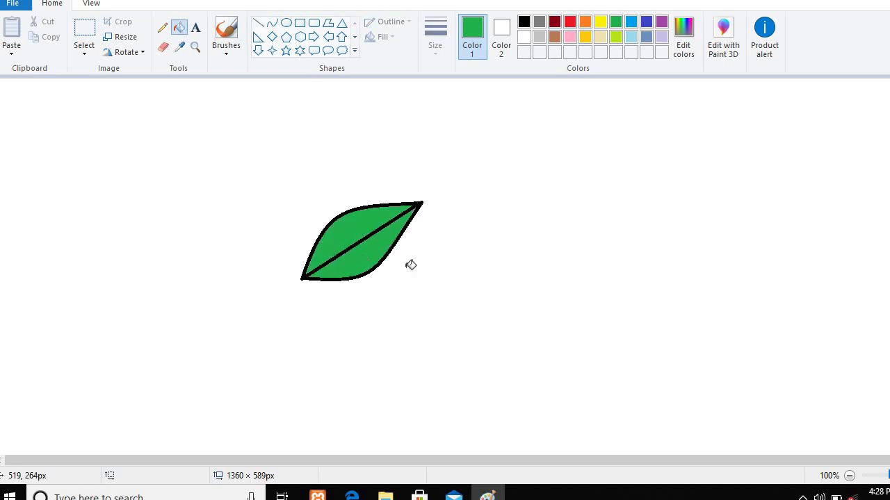
Draw a smaller diagonal line beside the green leaf, about 96 × 65 px, and set its colour to black.
click(257, 22)
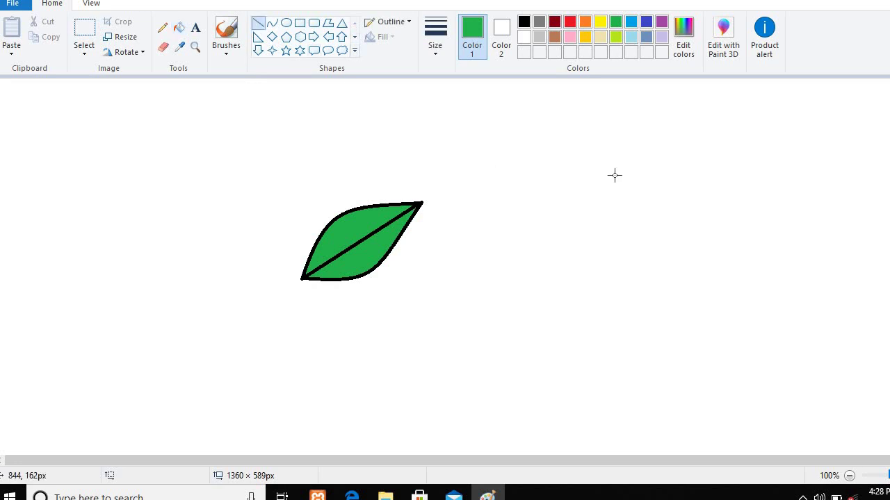
drag(522, 239, 588, 195)
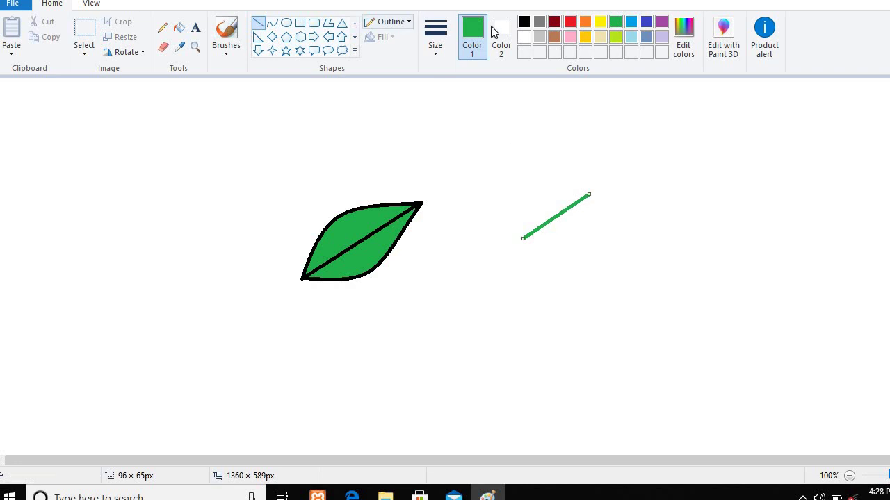
click(524, 25)
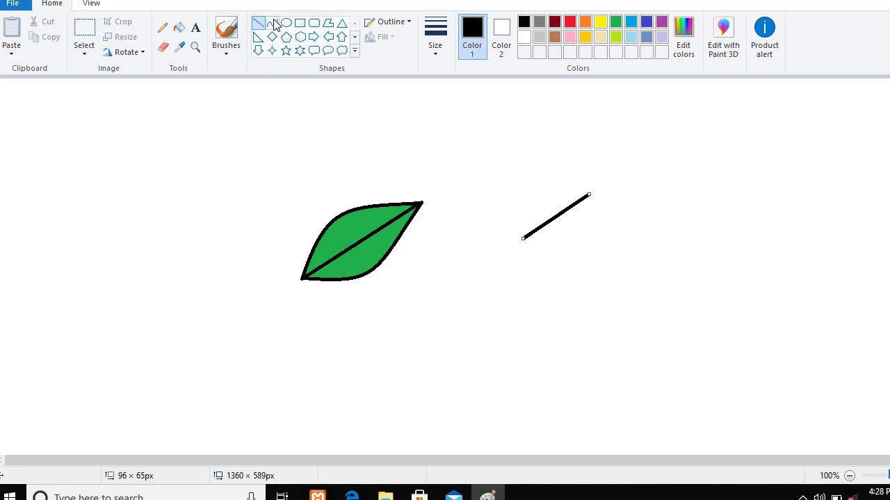
click(273, 23)
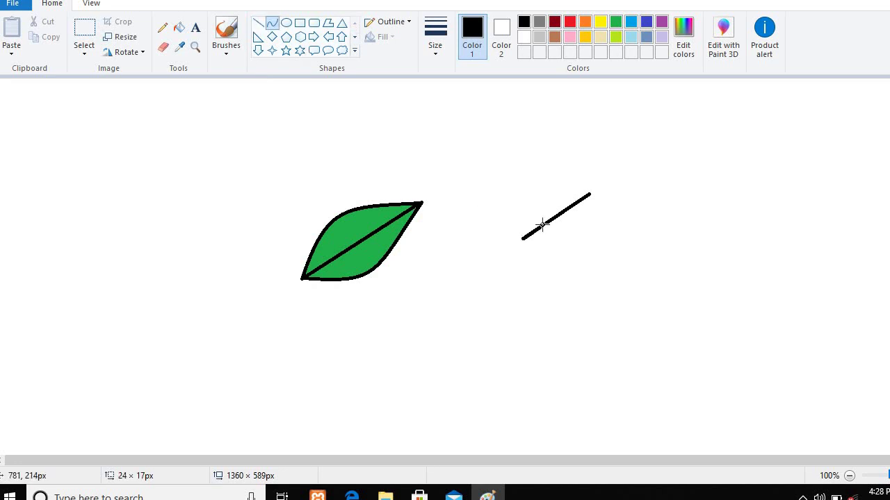
click(590, 193)
drag(557, 216, 534, 191)
click(772, 120)
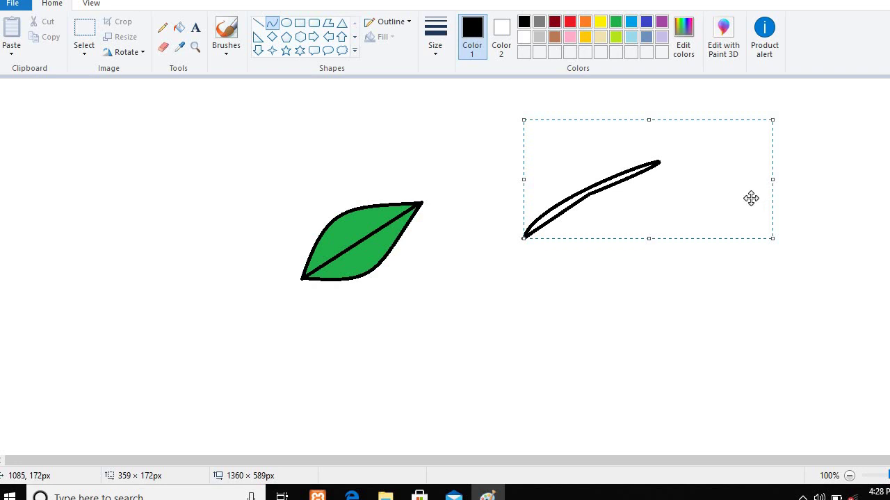
key(ctrl+z)
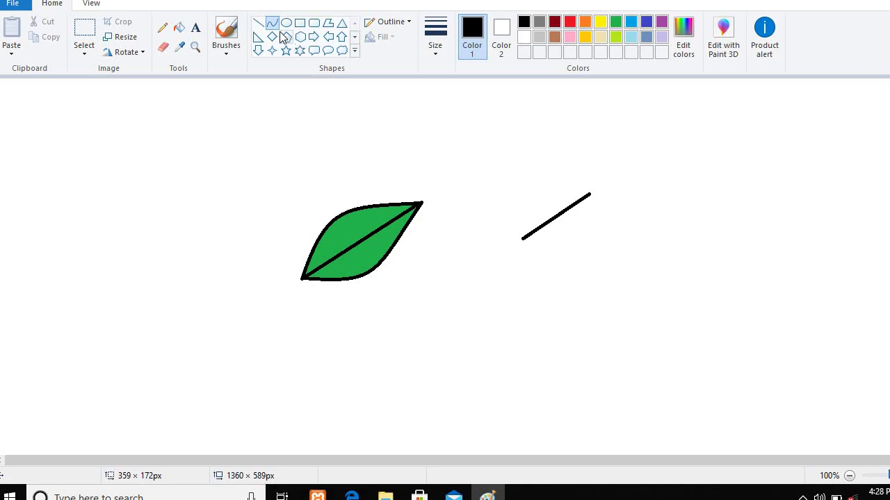
Draw a black curve between the small line's ends, bowed upward to form the second leaf's upper edge, about 96 × 70 px.
click(257, 26)
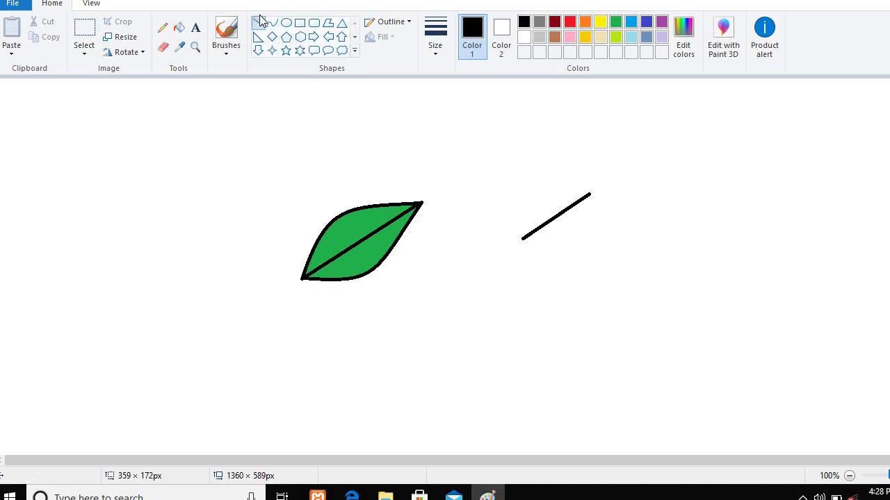
click(272, 23)
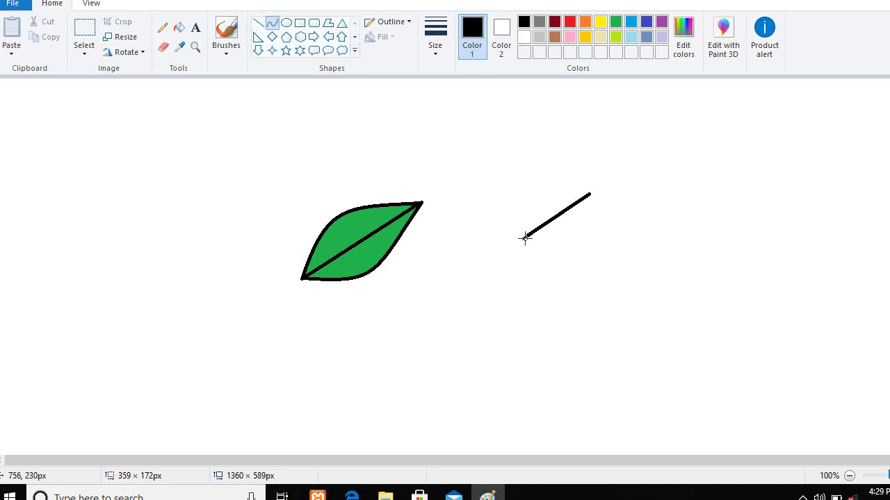
mouse_move(524, 238)
mouse_down()
mouse_move(594, 195)
mouse_move(565, 207)
mouse_move(538, 191)
mouse_up()
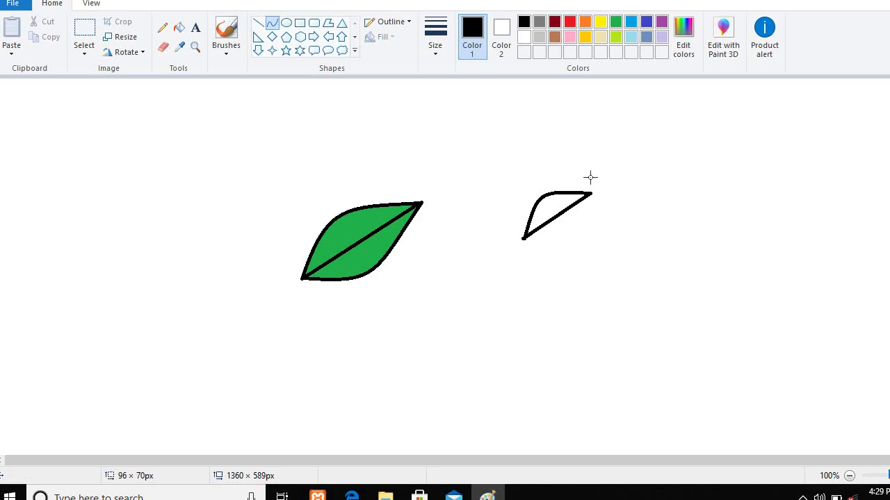
click(544, 195)
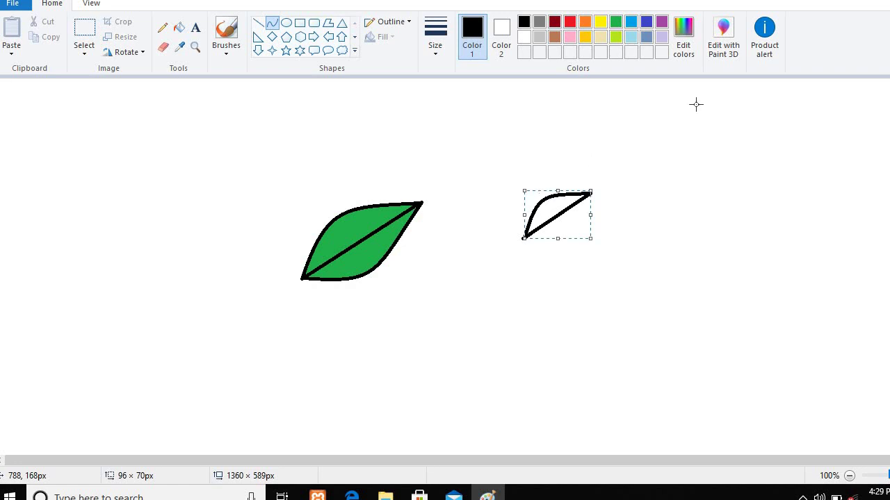
click(811, 109)
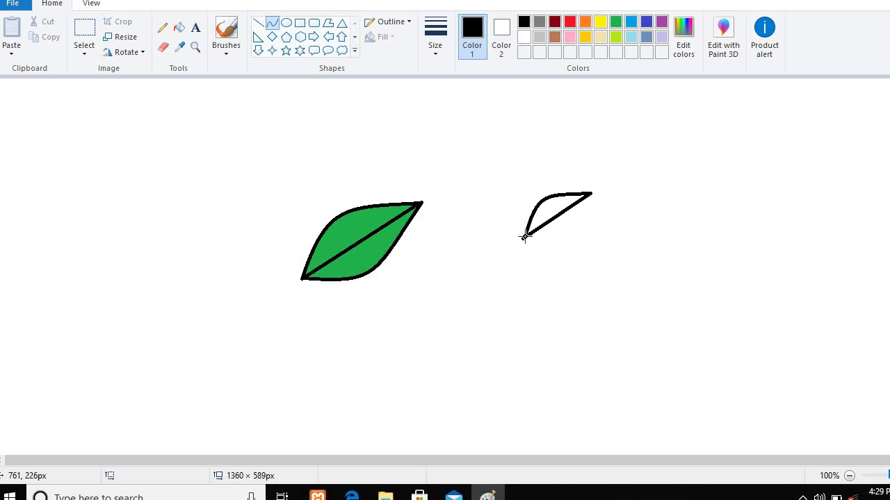
Draw a black curve between the small line's ends, bowed downward to form the second leaf's lower edge, about 94 × 75 px.
drag(524, 237, 573, 244)
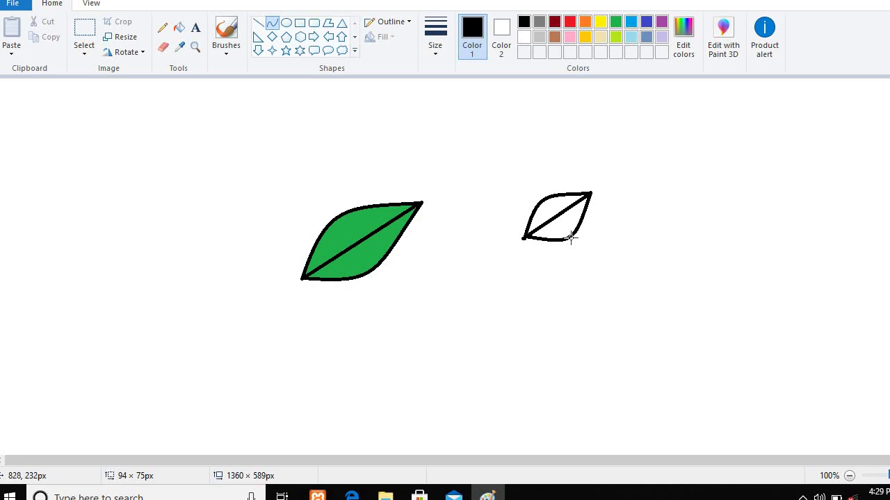
click(571, 237)
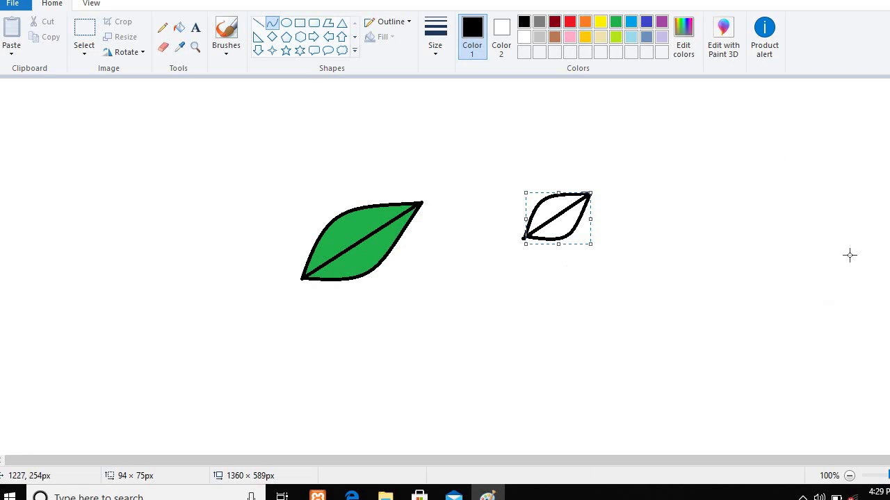
click(757, 219)
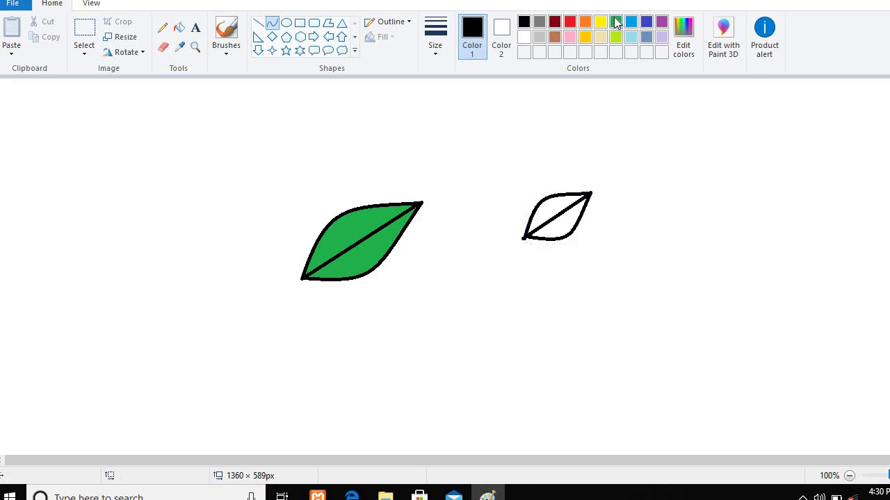
Fill both halves of the smaller leaf with green.
click(616, 23)
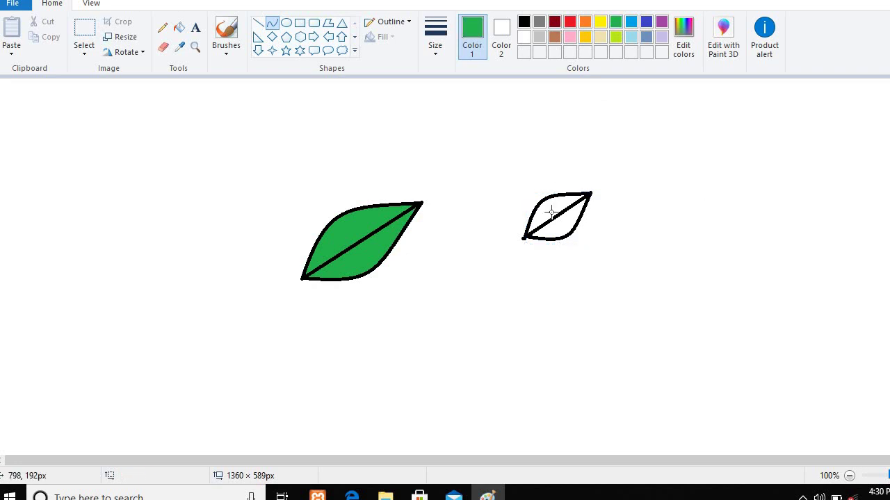
click(179, 27)
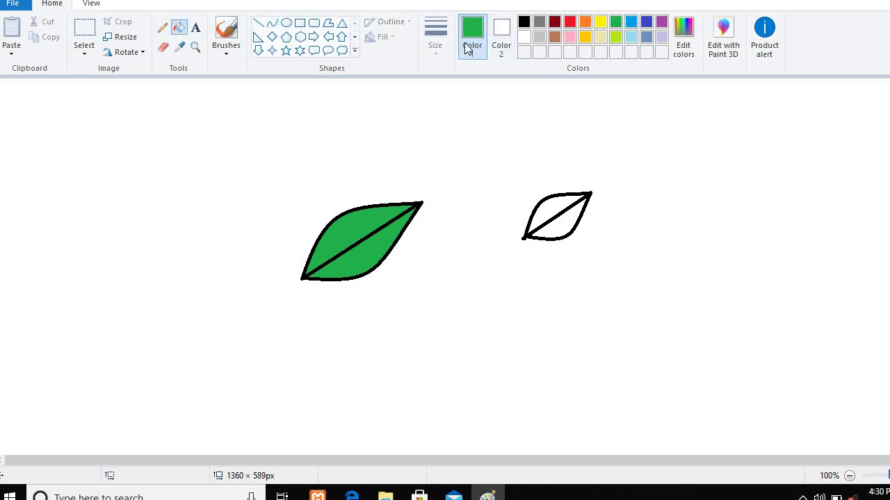
click(549, 211)
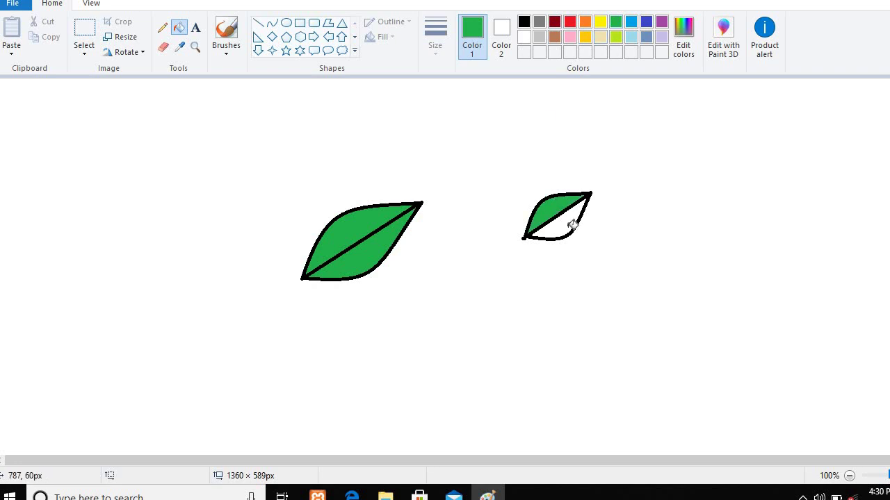
click(571, 226)
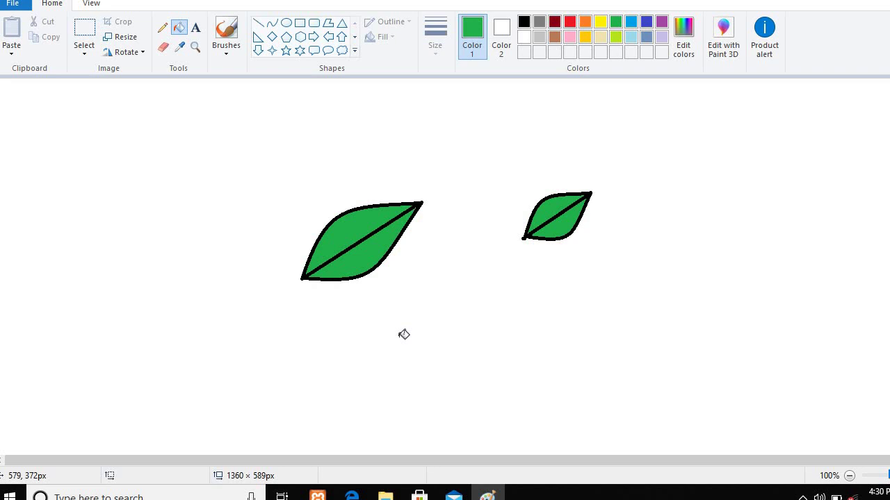
click(684, 31)
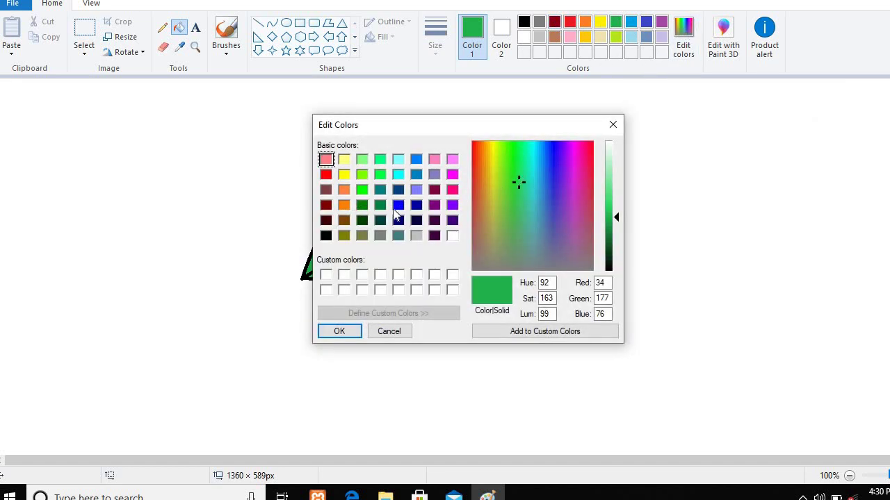
click(613, 126)
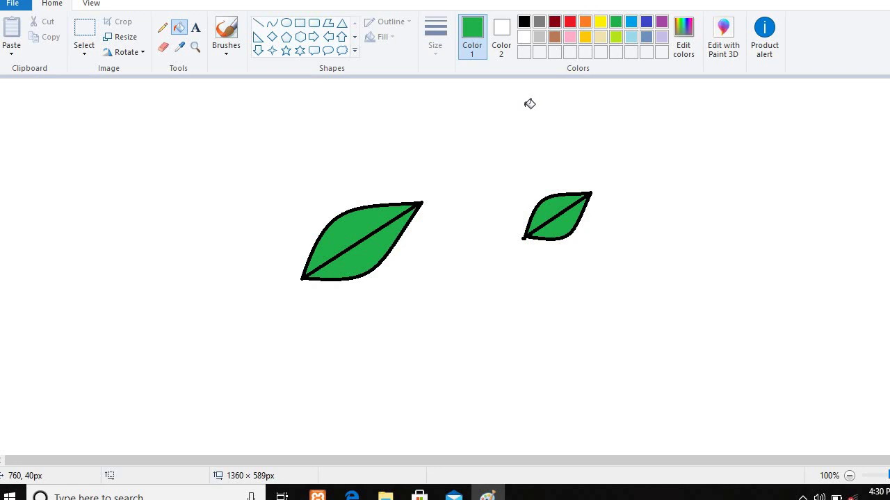
Erase a little of the larger leaf's upper tip with the Eraser and look at the available eraser sizes.
click(164, 50)
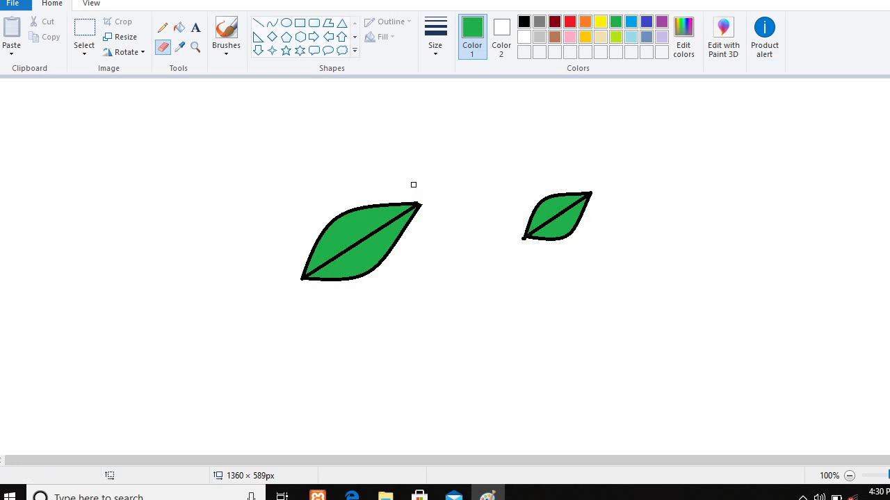
click(162, 30)
click(435, 49)
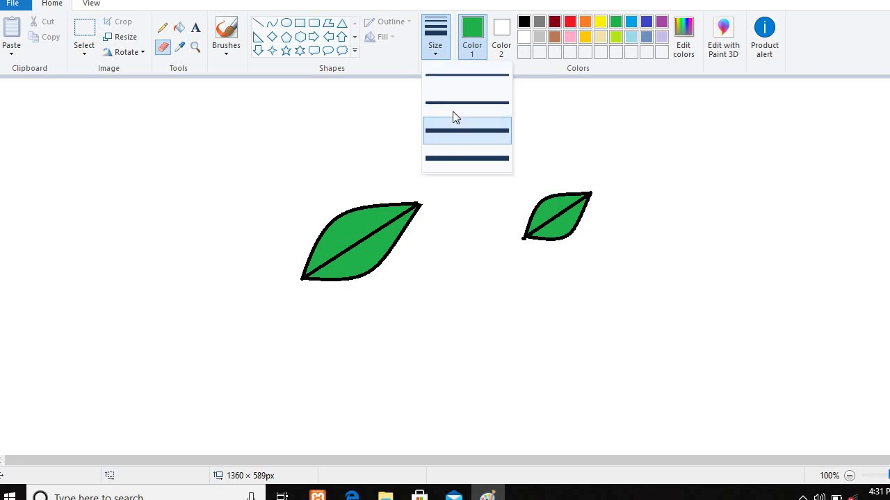
click(389, 119)
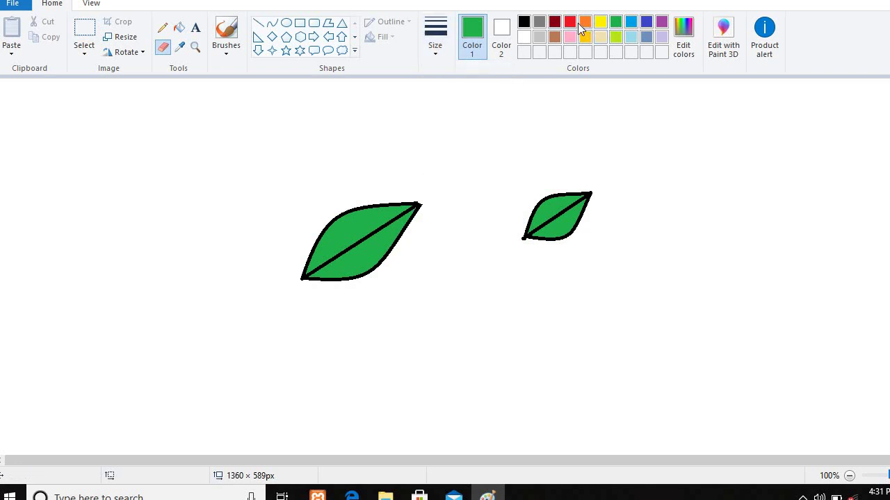
Set Color 1 to yellow and Color 2 to red.
click(525, 24)
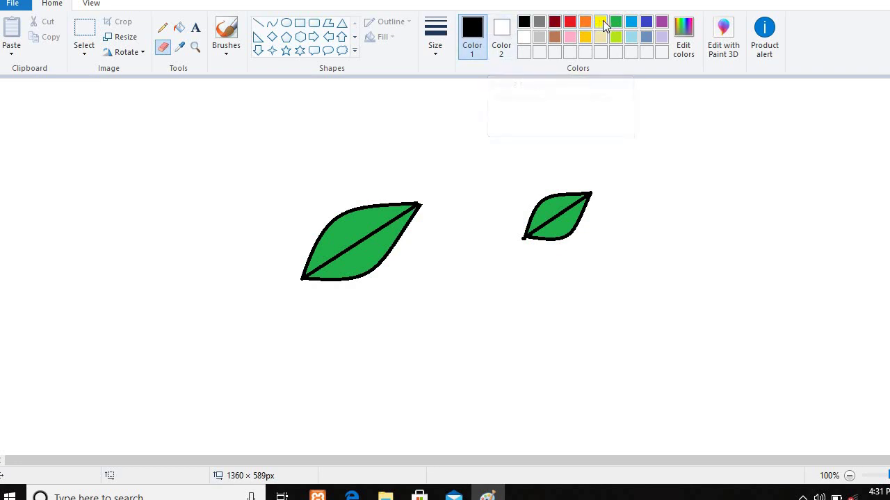
click(602, 23)
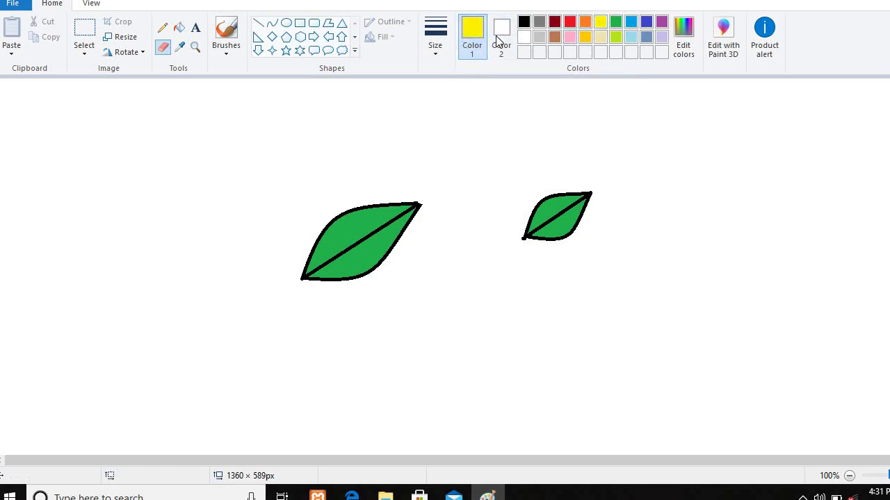
click(498, 30)
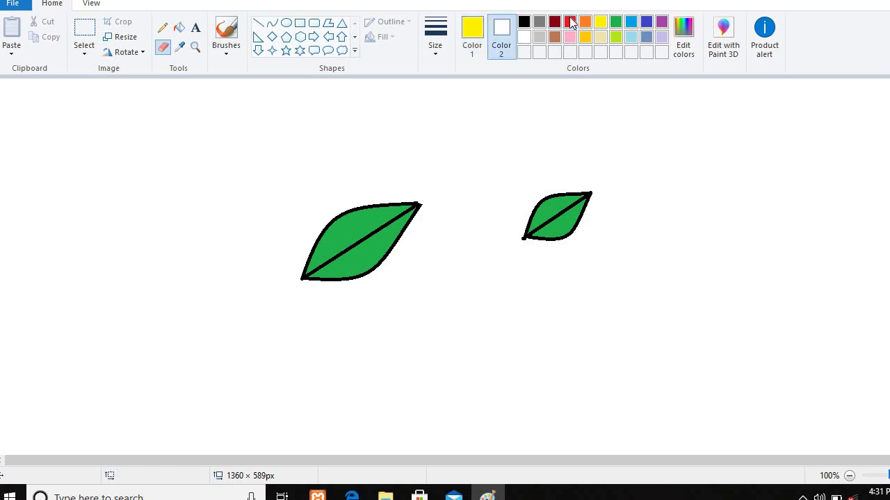
click(570, 23)
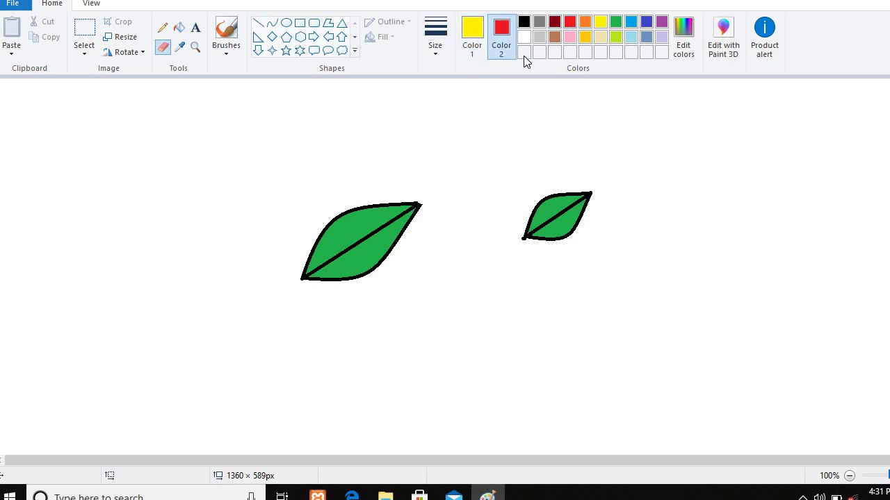